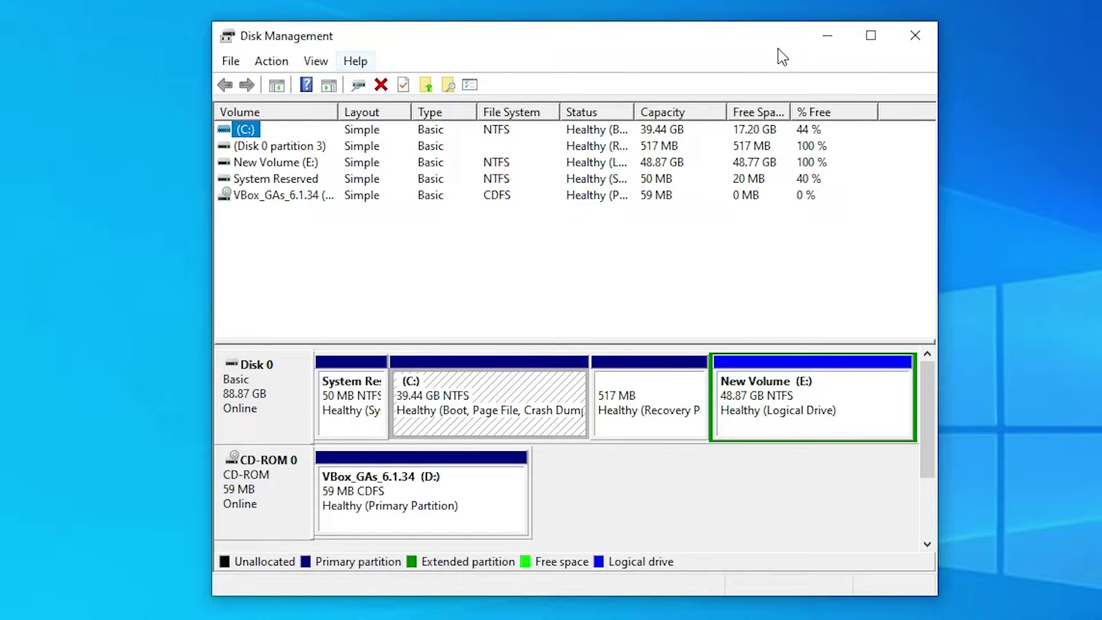
Close Disk Management and rerun the 'minitool partition wizard free' search in Chrome.
left_click(923, 34)
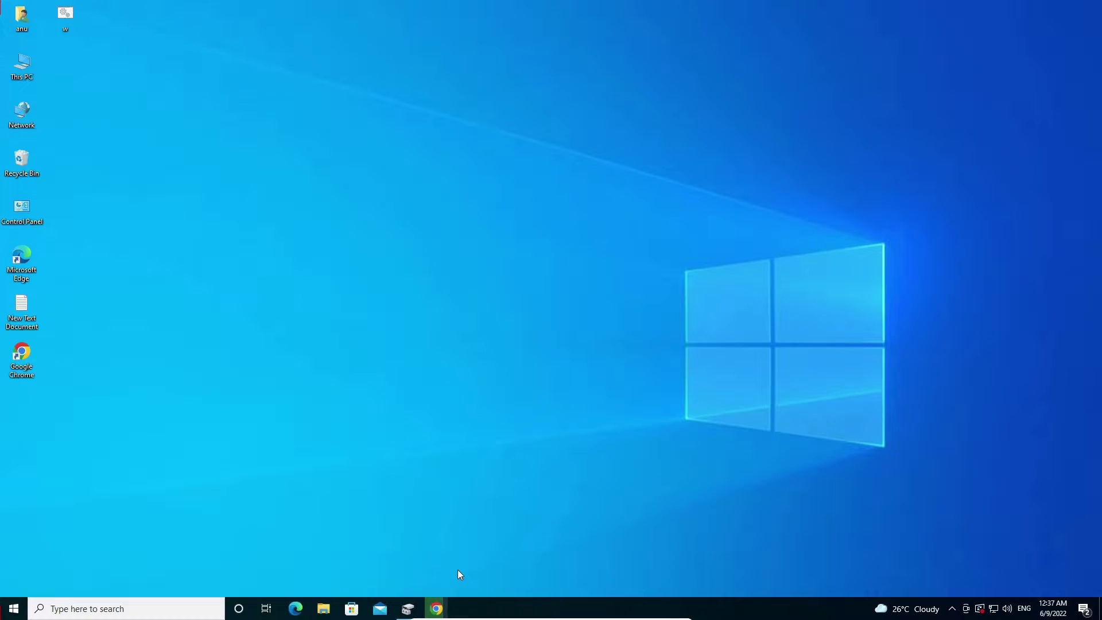
left_click(440, 607)
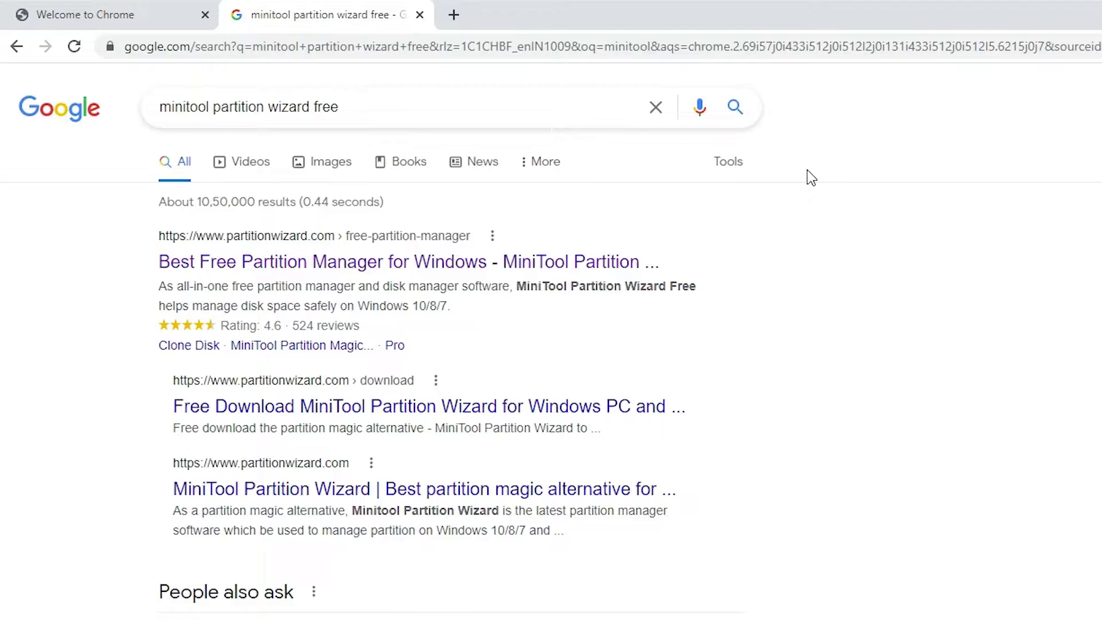
left_click_drag(464, 129, 140, 135)
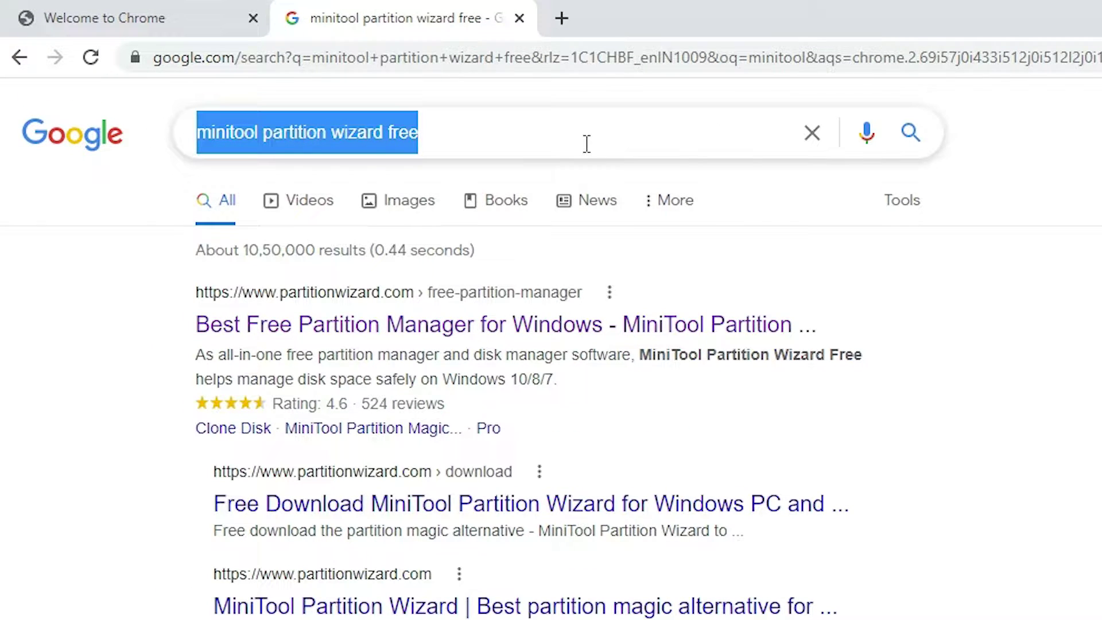
key("Return")
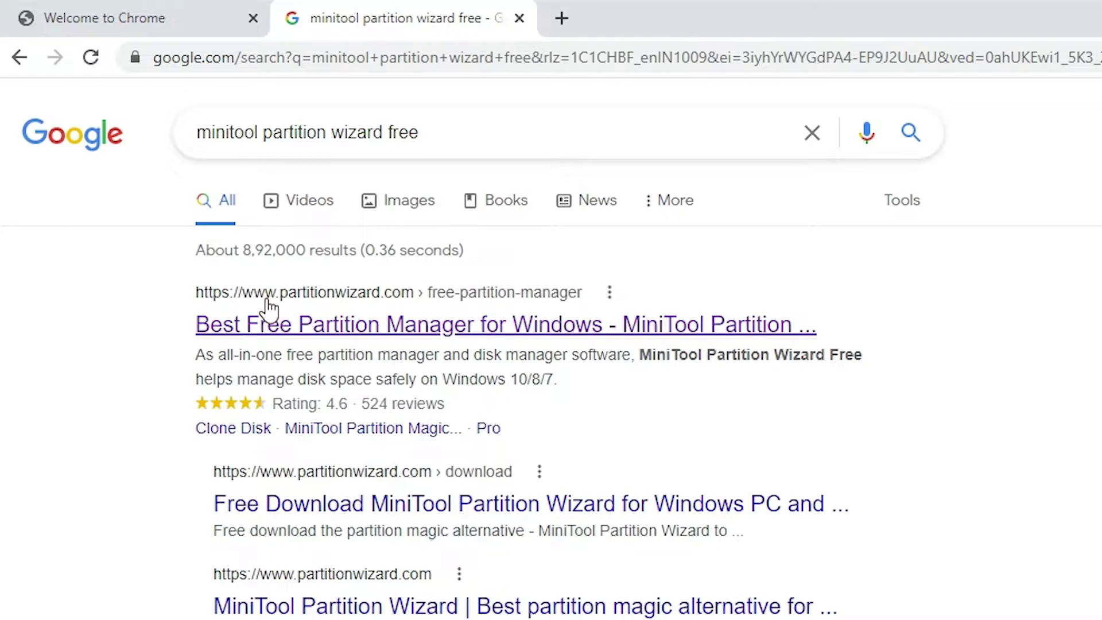
Open the first result, the MiniTool product page, in a new tab to get the free installer.
right_click(362, 310)
left_click(394, 312)
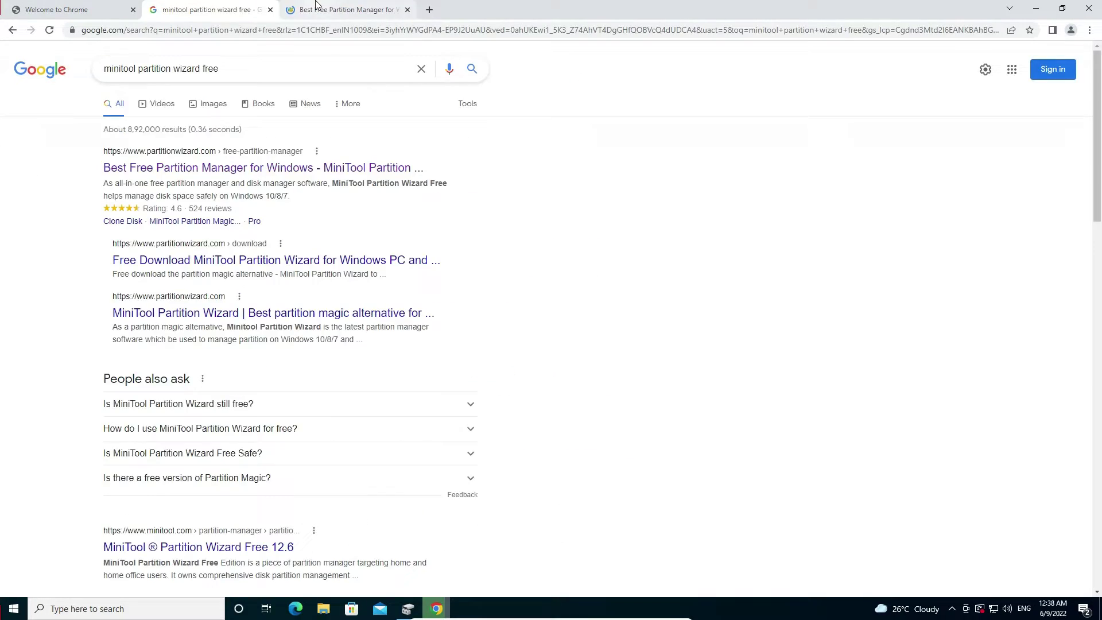
left_click(315, 8)
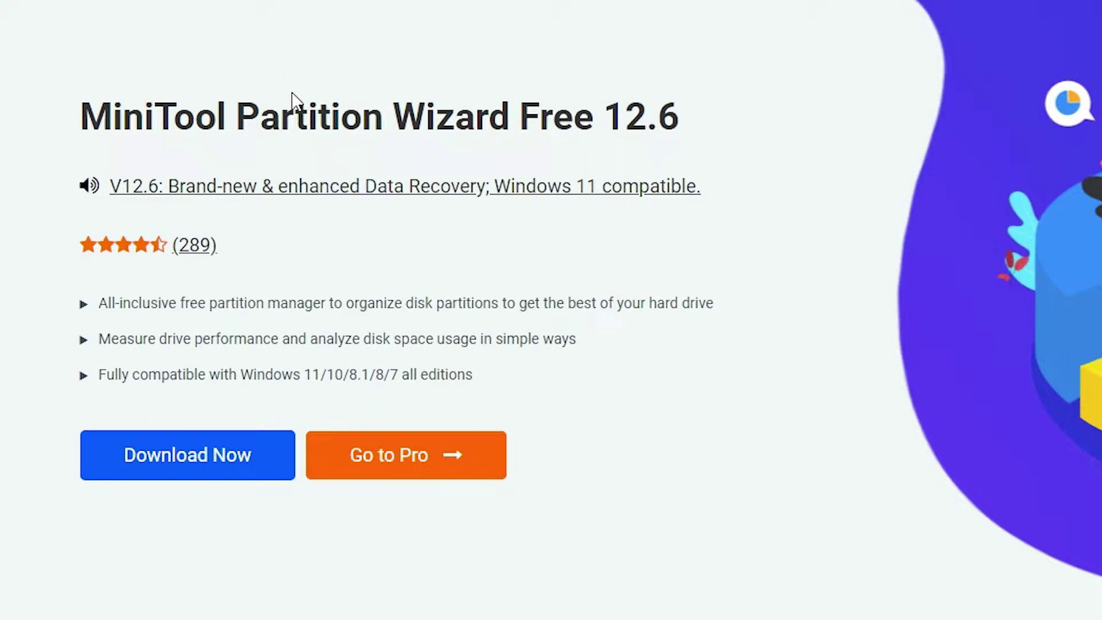
left_click_drag(603, 115, 743, 123)
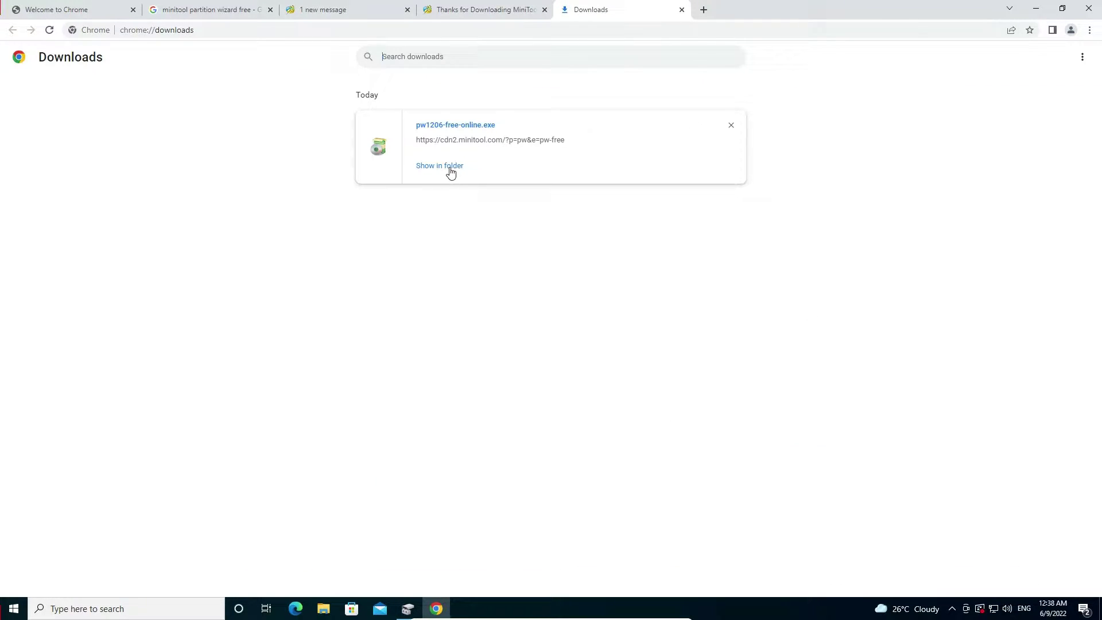
Move the downloaded pw1206-free-online installer from the Downloads folder onto the desktop.
left_click(450, 167)
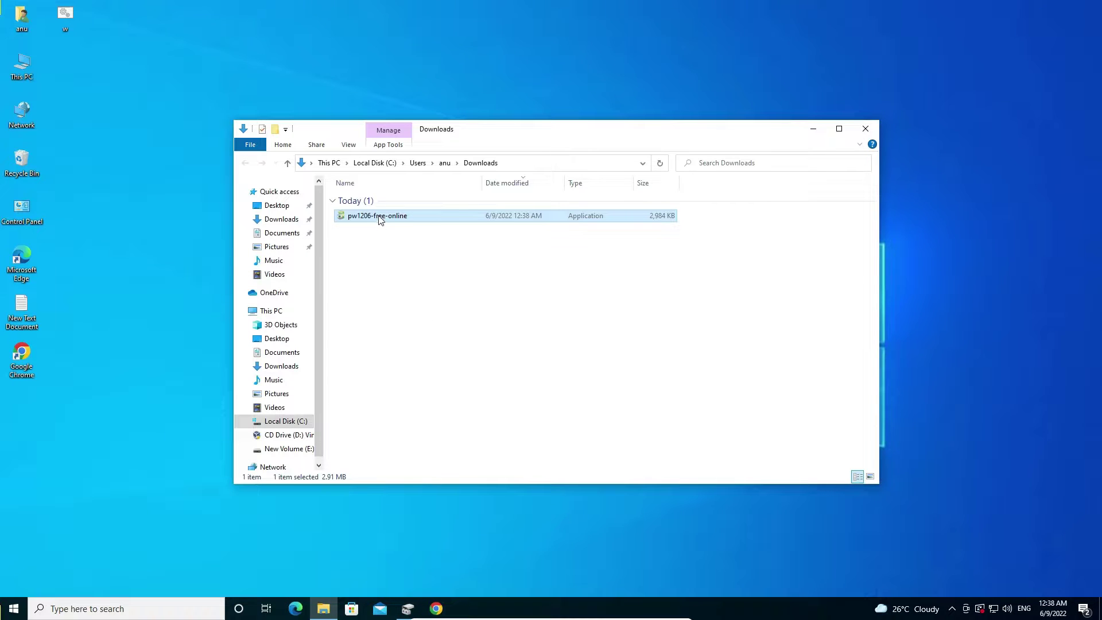
left_click_drag(379, 220, 155, 285)
left_click(866, 128)
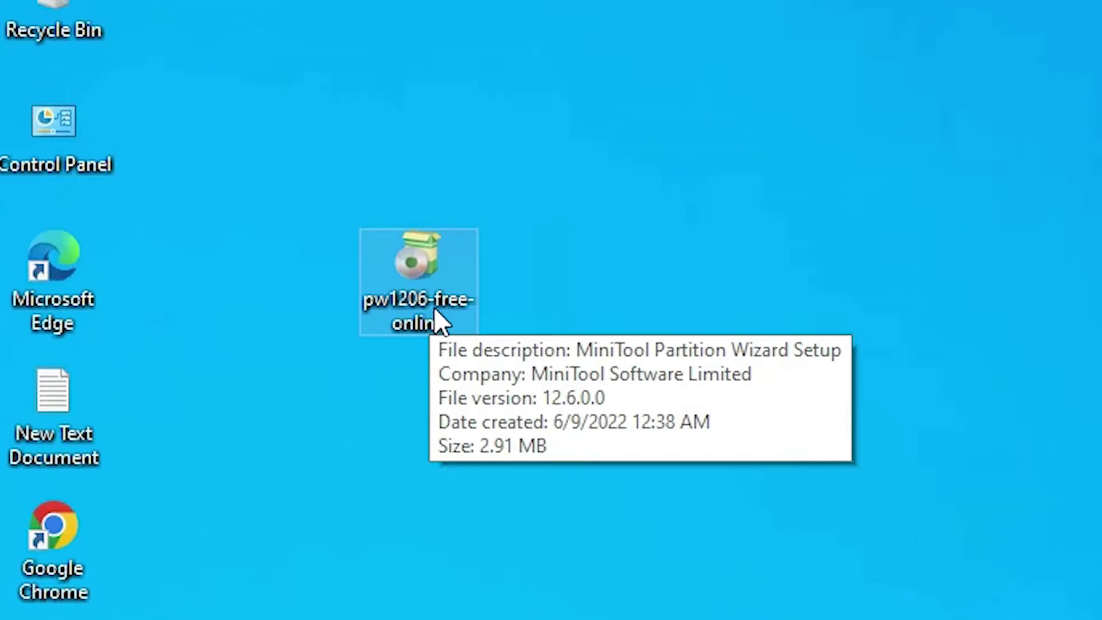
left_click_drag(159, 274, 109, 252)
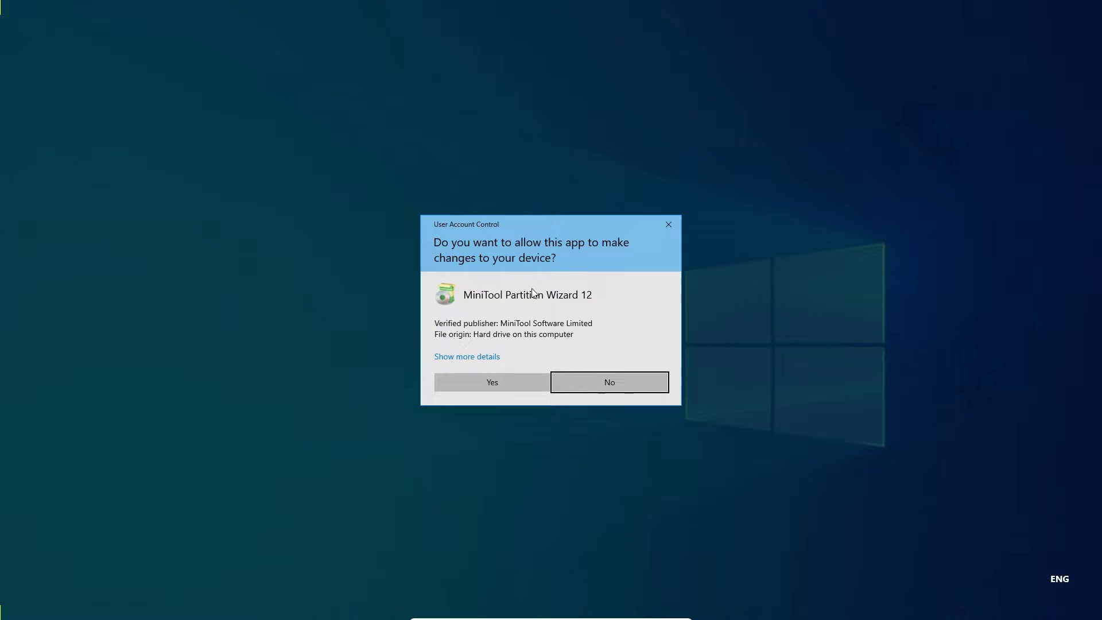
Install the free edition in English into C:\Program Files\MiniTool Partition Wizard 12, accepting the existing folder.
left_click(489, 381)
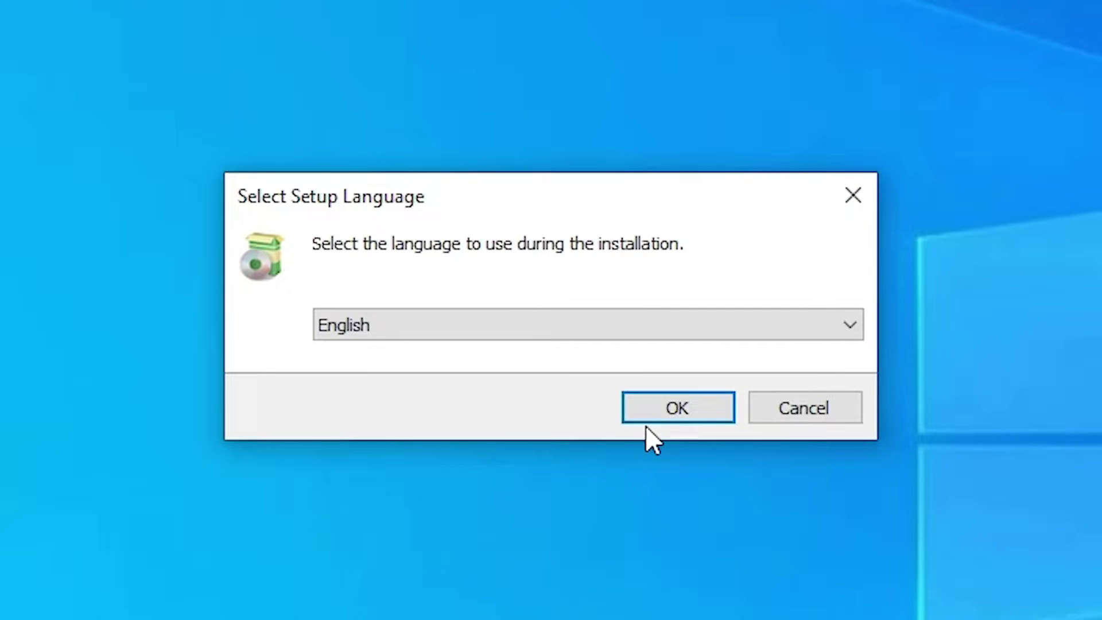
left_click(657, 422)
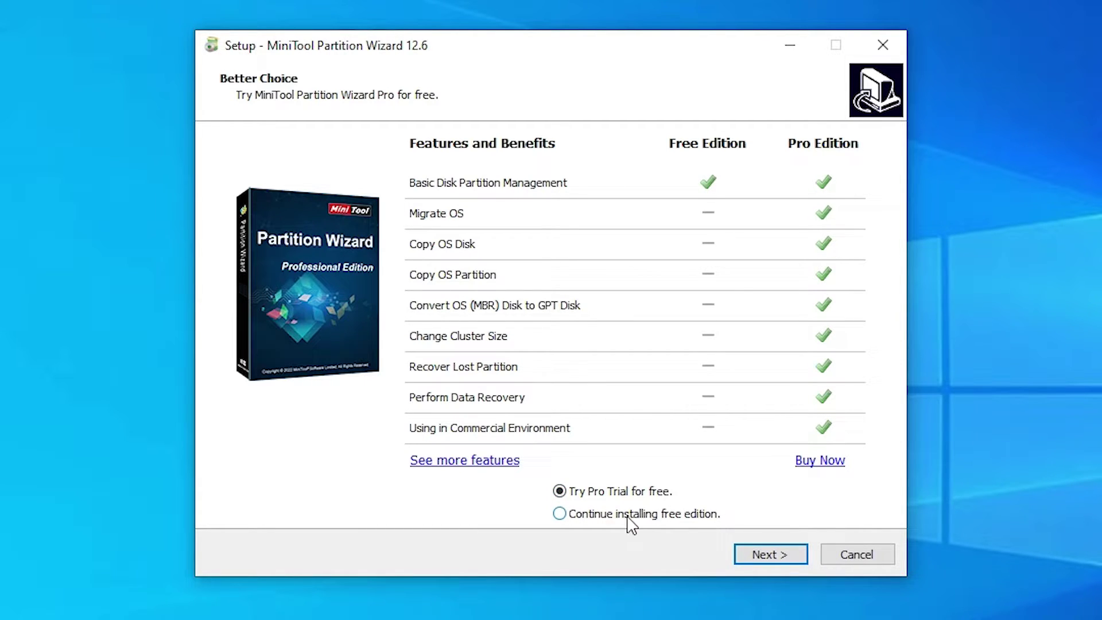
left_click(560, 516)
left_click(785, 566)
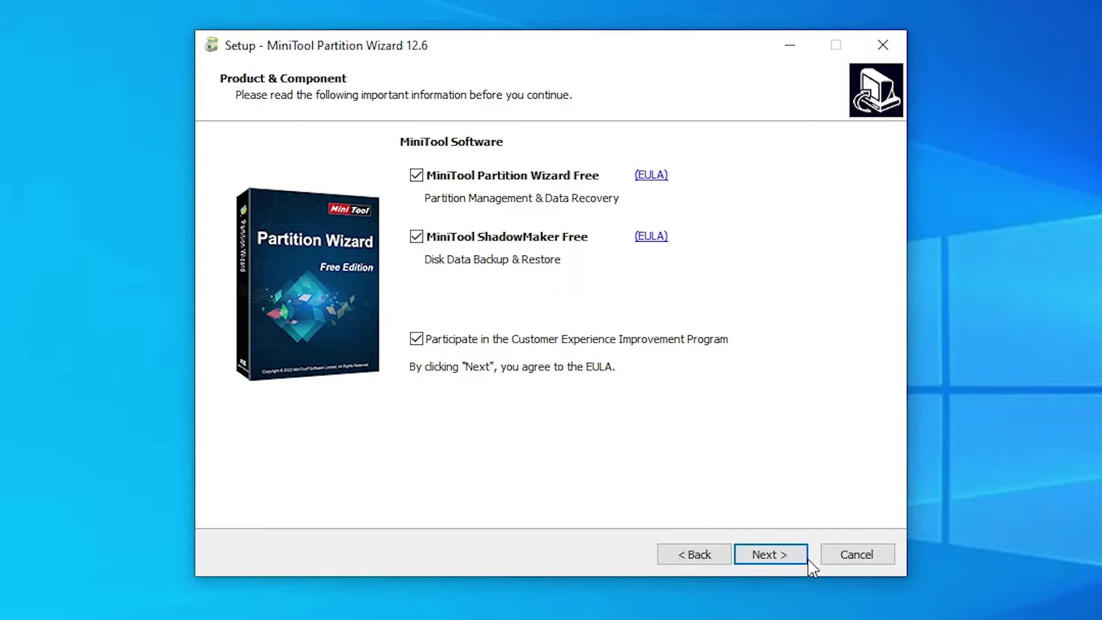
left_click(767, 557)
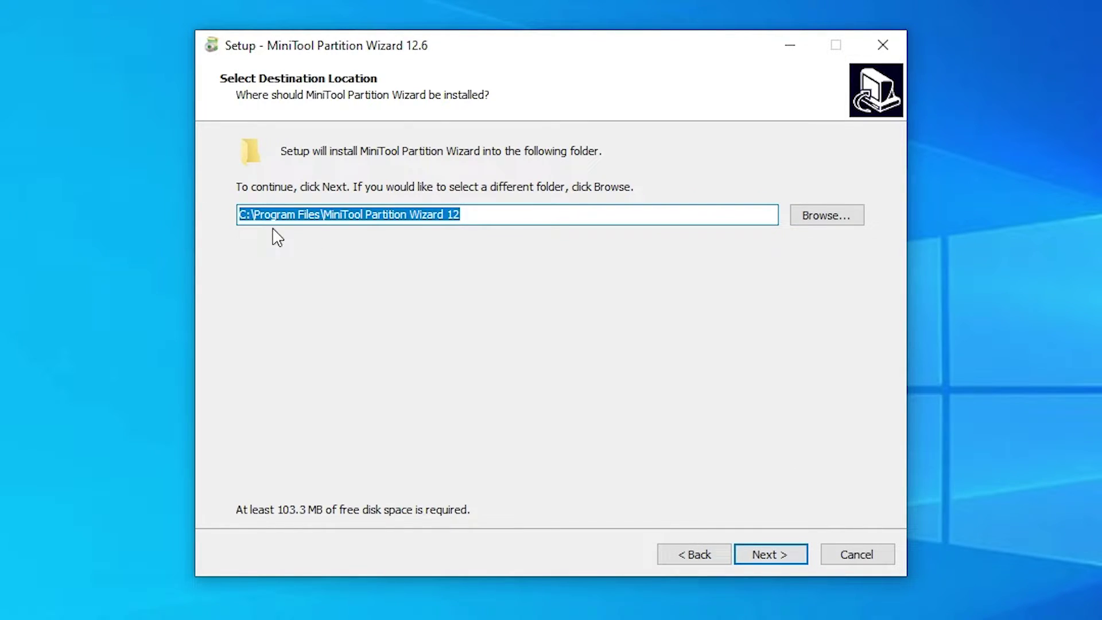
left_click(771, 558)
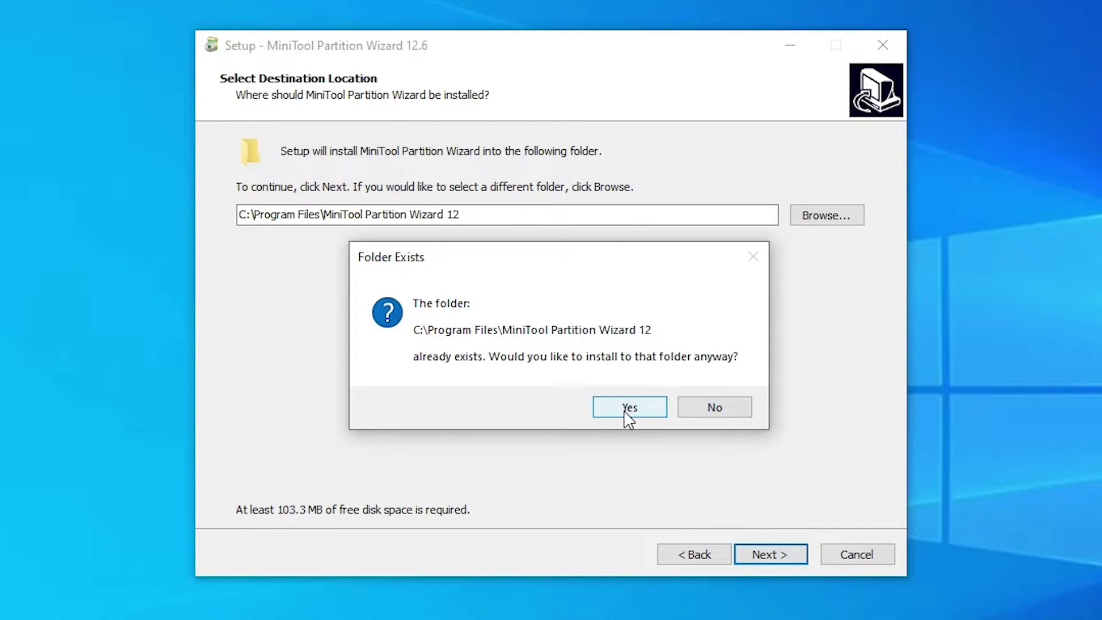
left_click(629, 409)
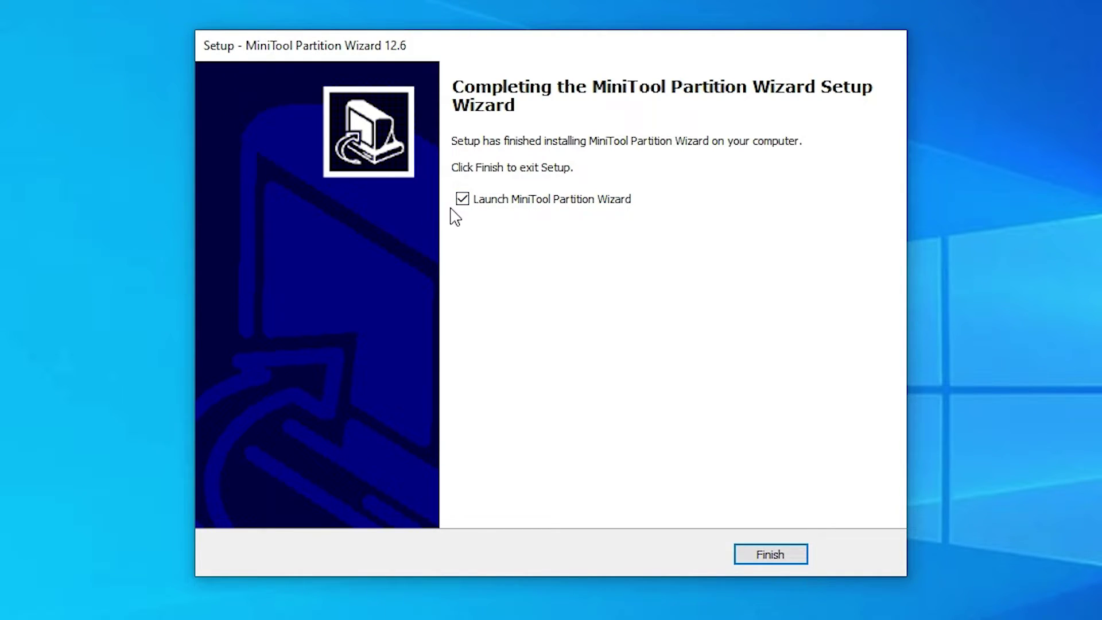
Finish setup to launch Partition Wizard and select the 48.87 GB logical E:New Volume partition.
left_click(760, 542)
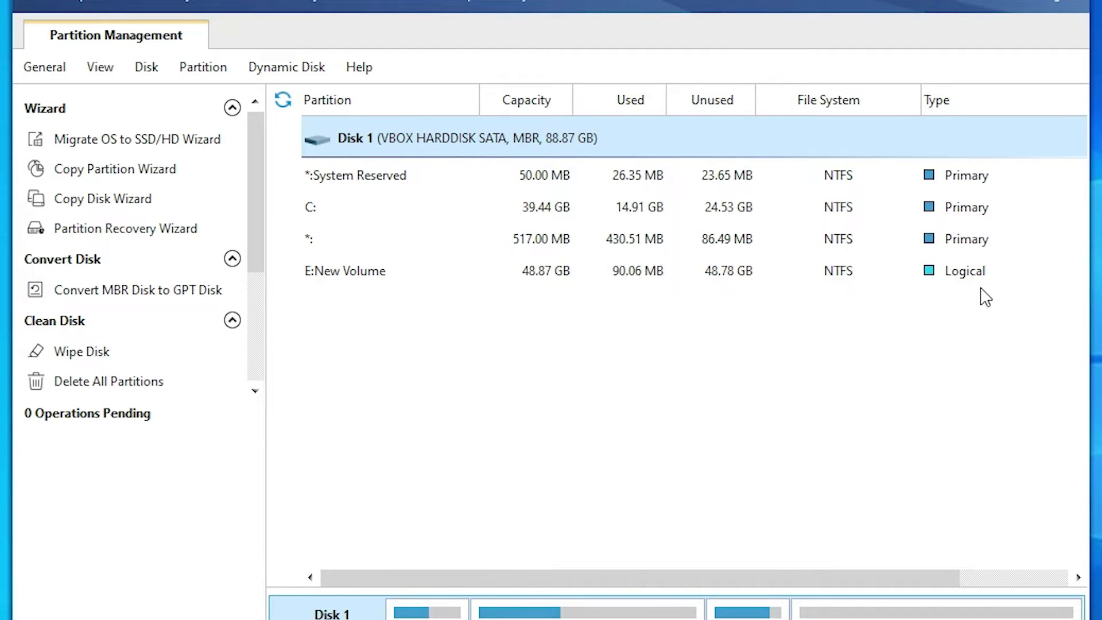
left_click(944, 278)
scroll(358, 281, "right", 1)
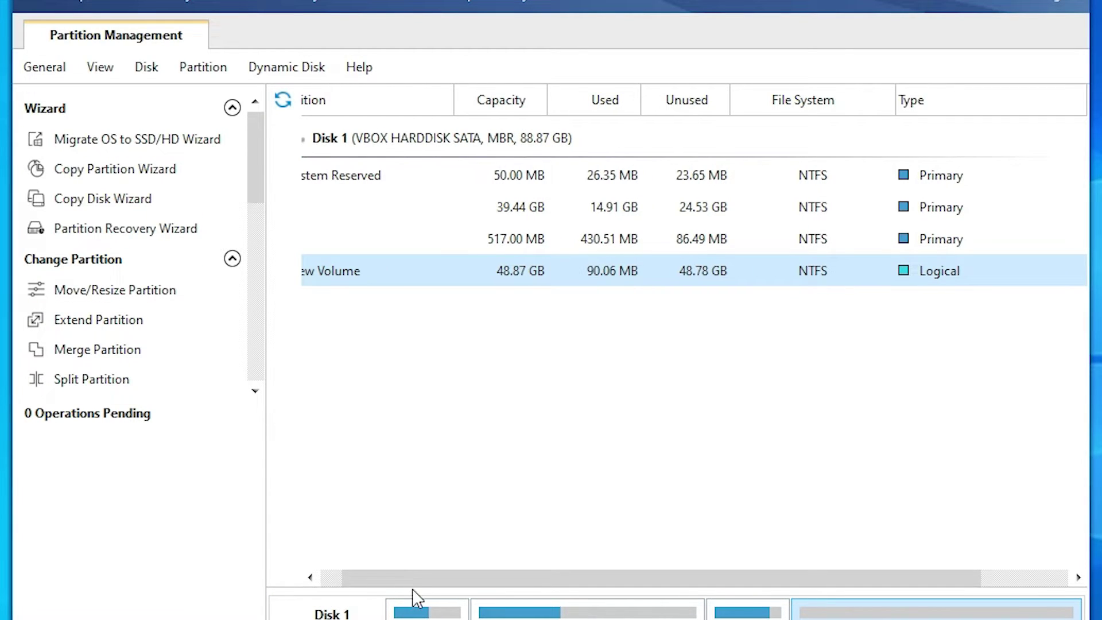
left_click_drag(405, 577, 322, 574)
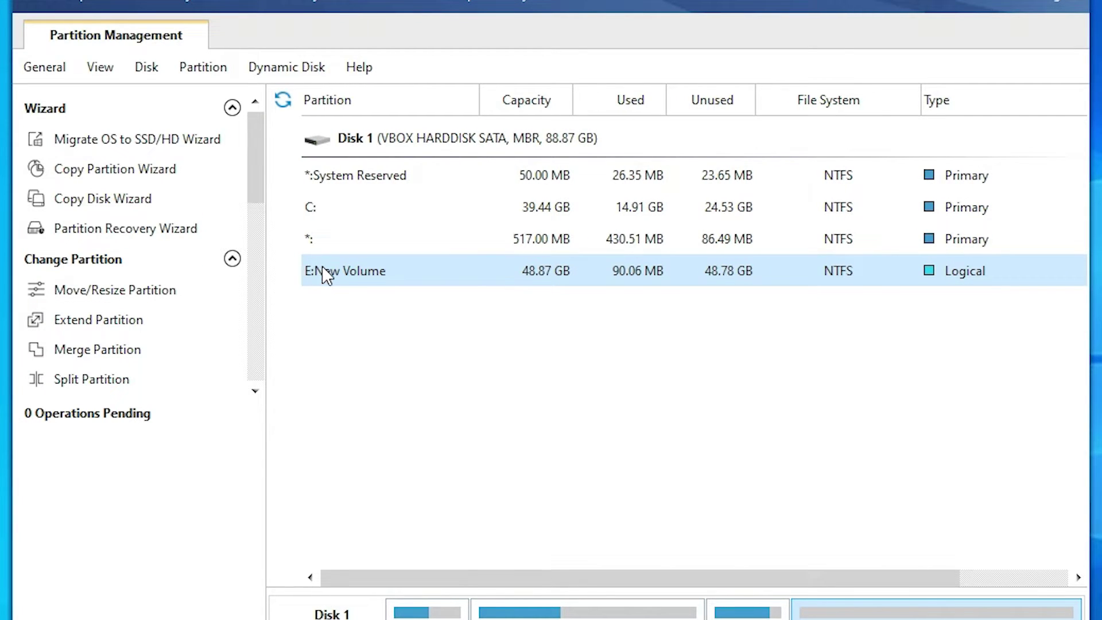
Queue Set Partition as Primary on E:New Volume.
right_click(353, 271)
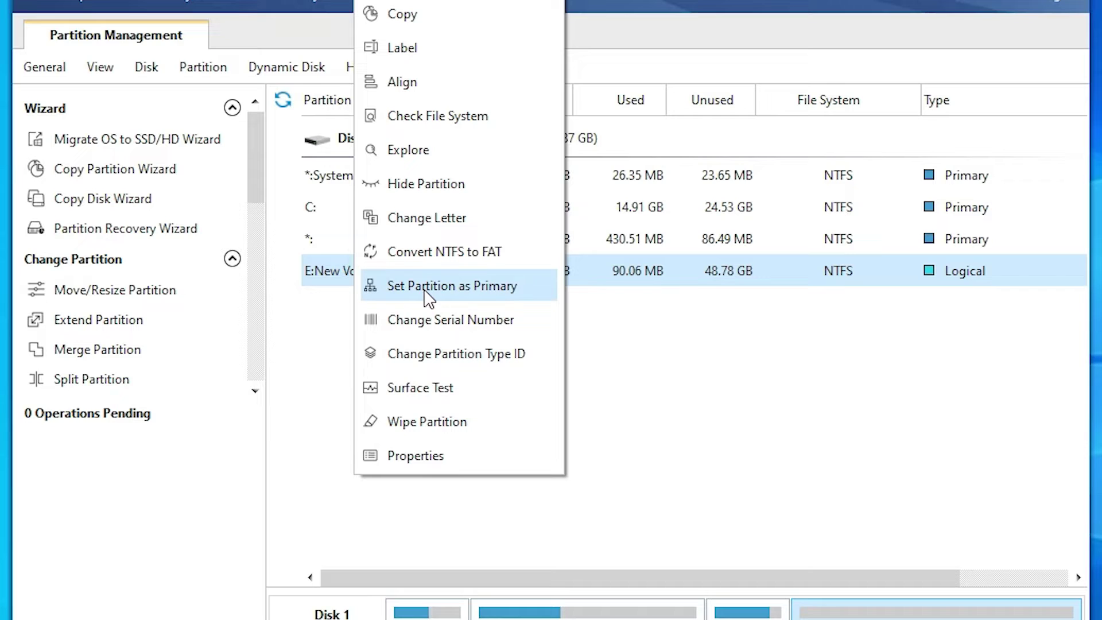
left_click(472, 290)
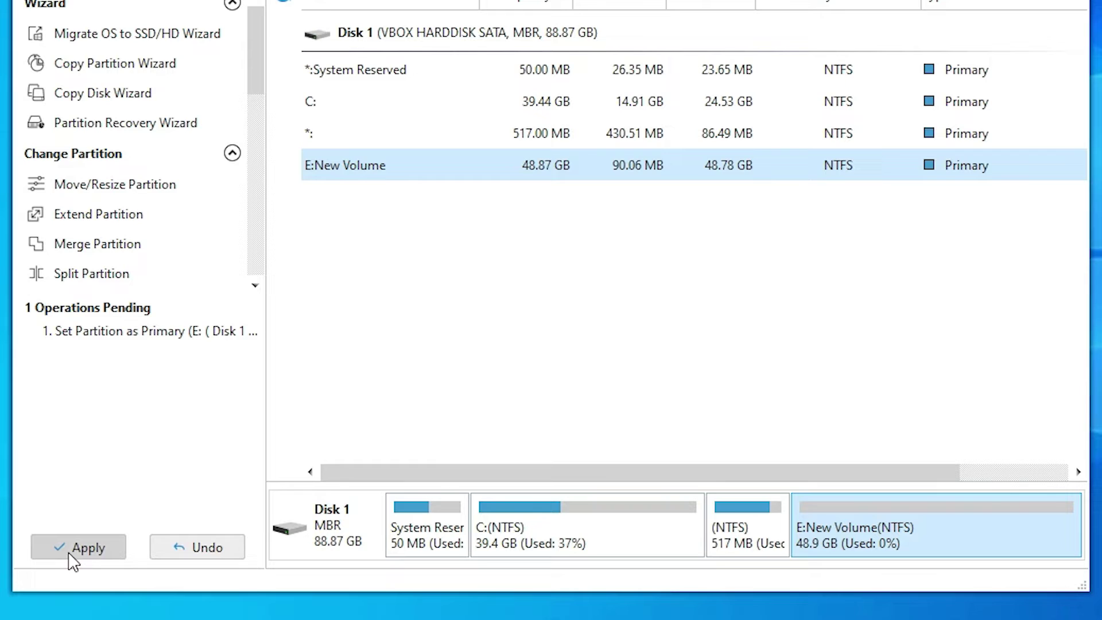
Apply the pending Set Partition as Primary operation and dismiss the success message.
left_click(85, 548)
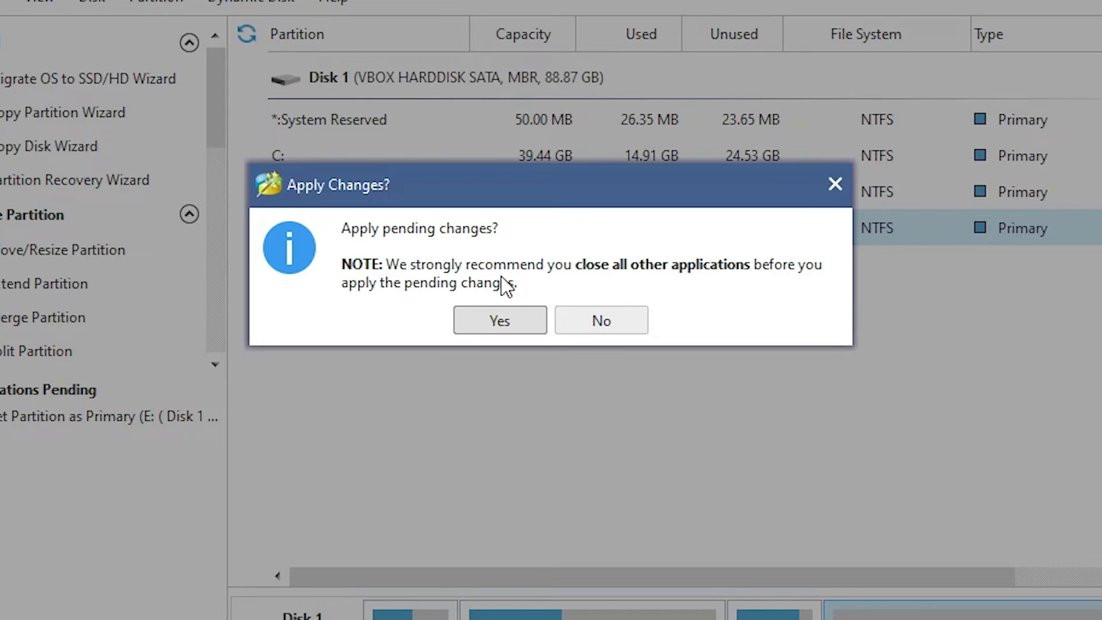
left_click(494, 322)
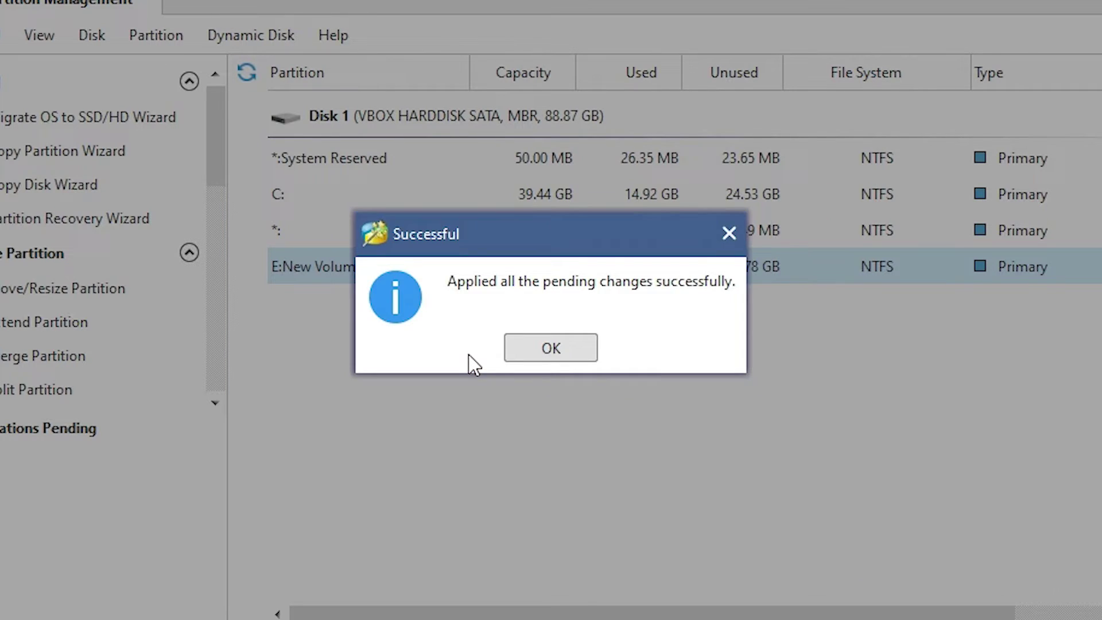
left_click(538, 348)
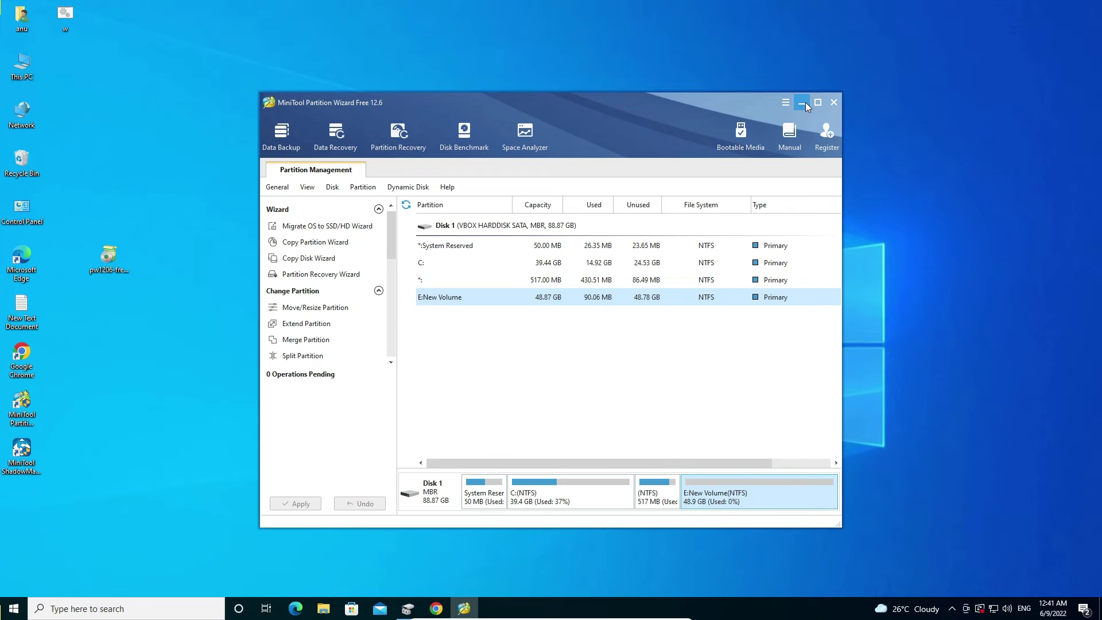
Reopen Disk Management and check that New Volume (E:) is a healthy 48.87 GB NTFS Primary Partition.
left_click(802, 102)
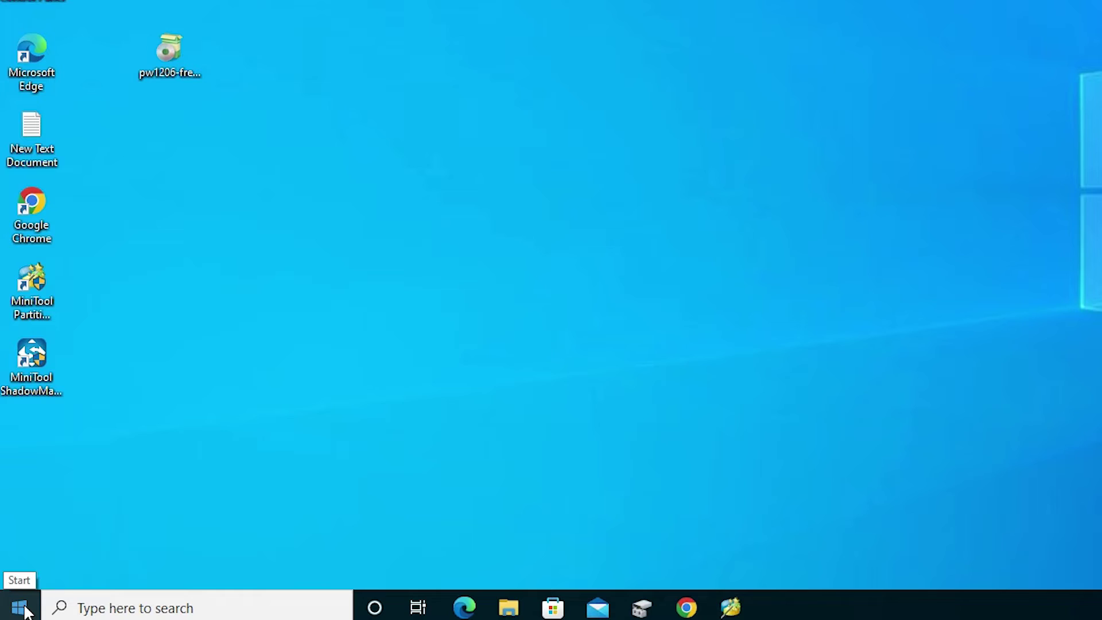
right_click(18, 611)
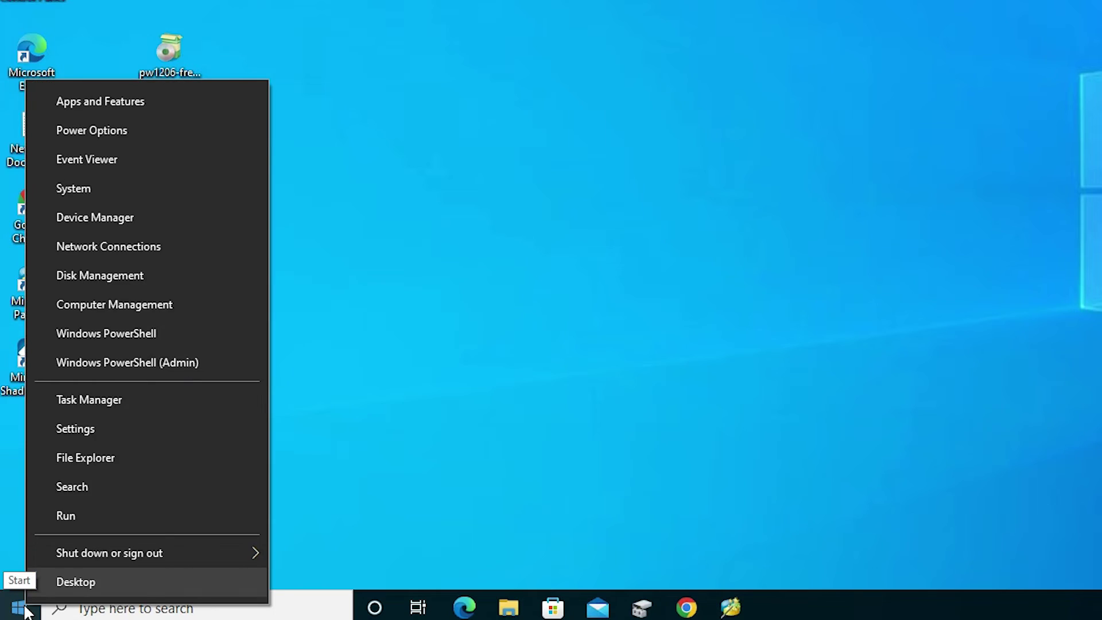
left_click(153, 277)
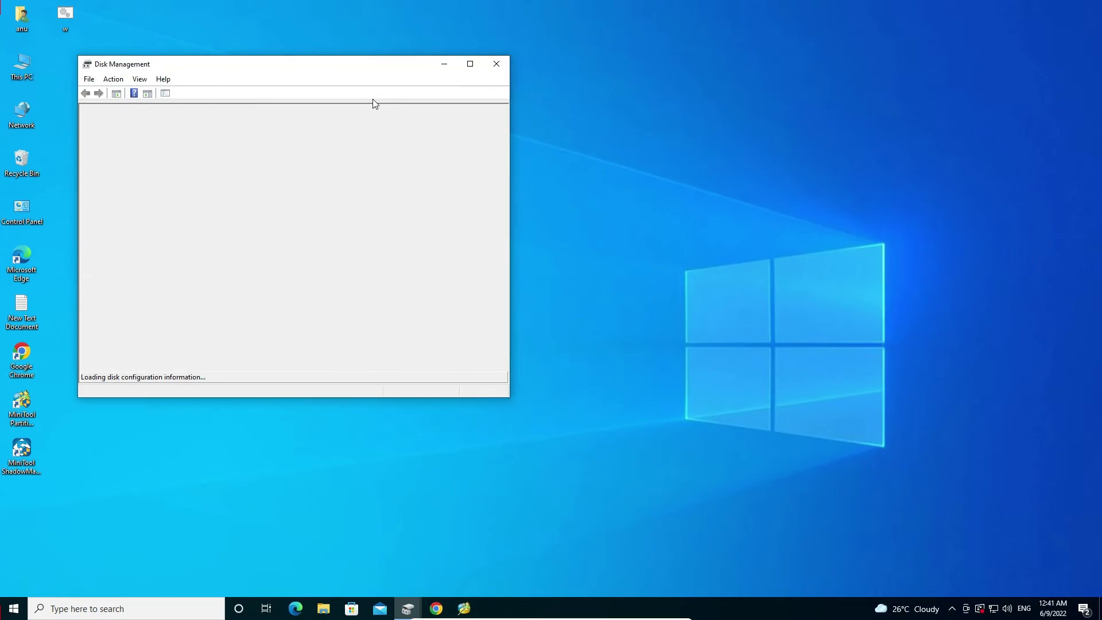
left_click_drag(337, 66, 645, 153)
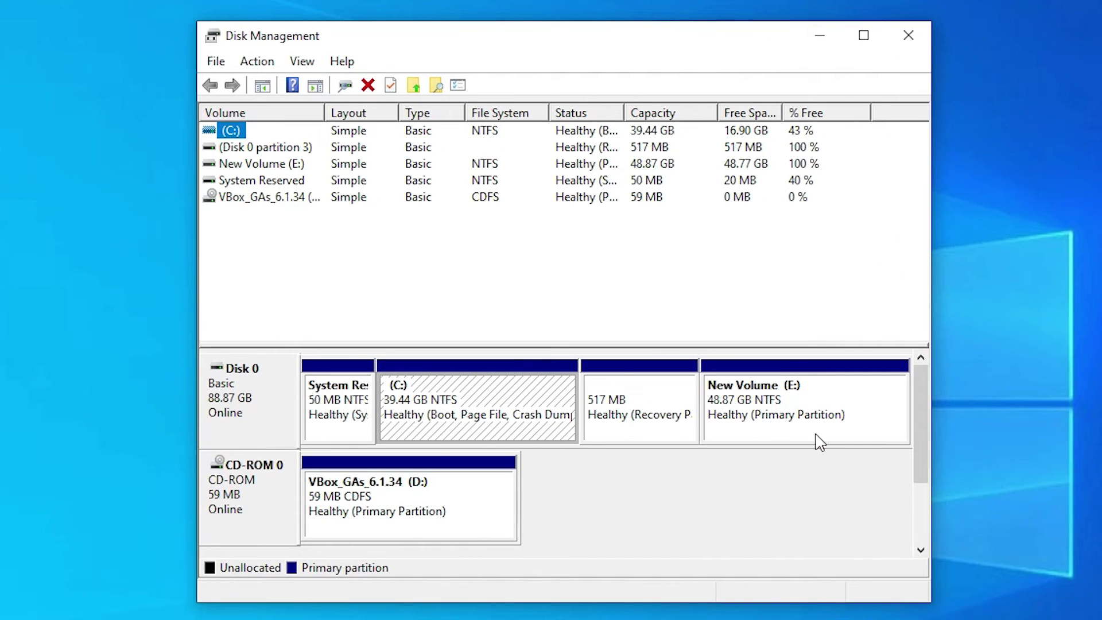
left_click(824, 405)
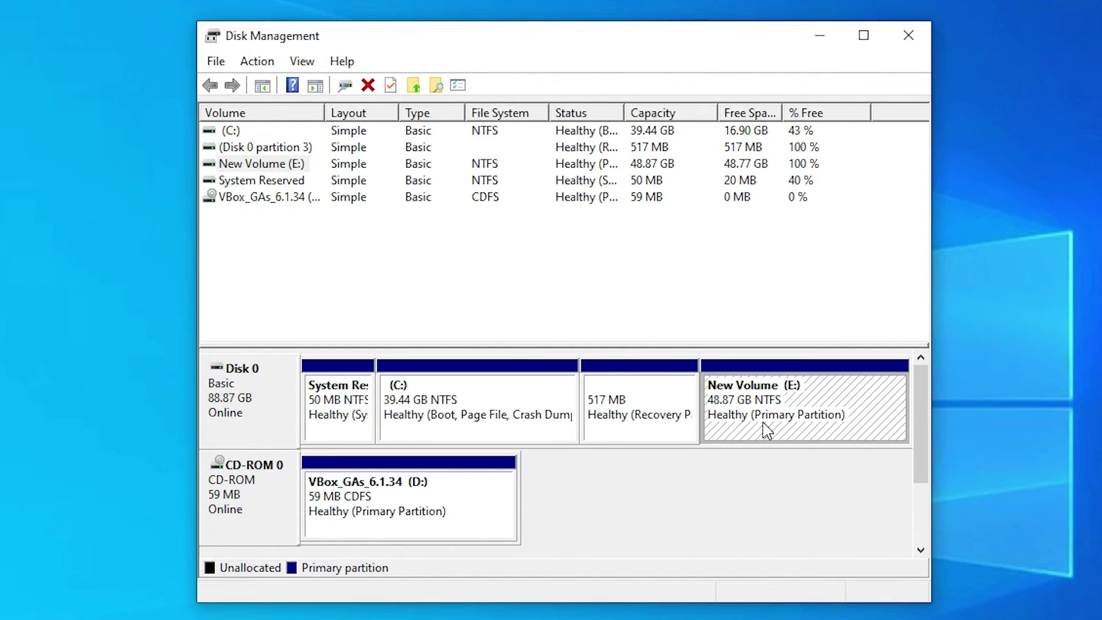